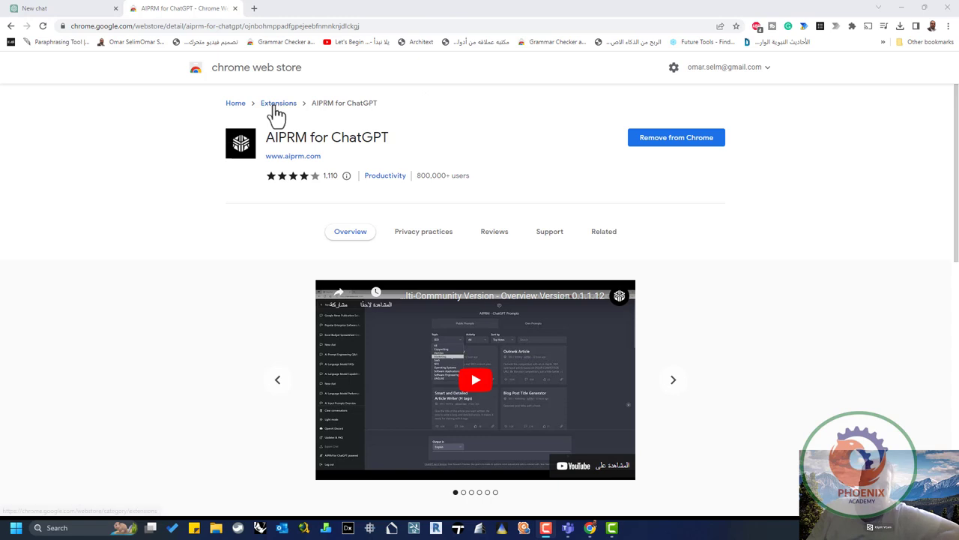
Search the Chrome Web Store for "chatgpt" and look over the results.
{"action": "double_click", "coordinate": [361, 139]}
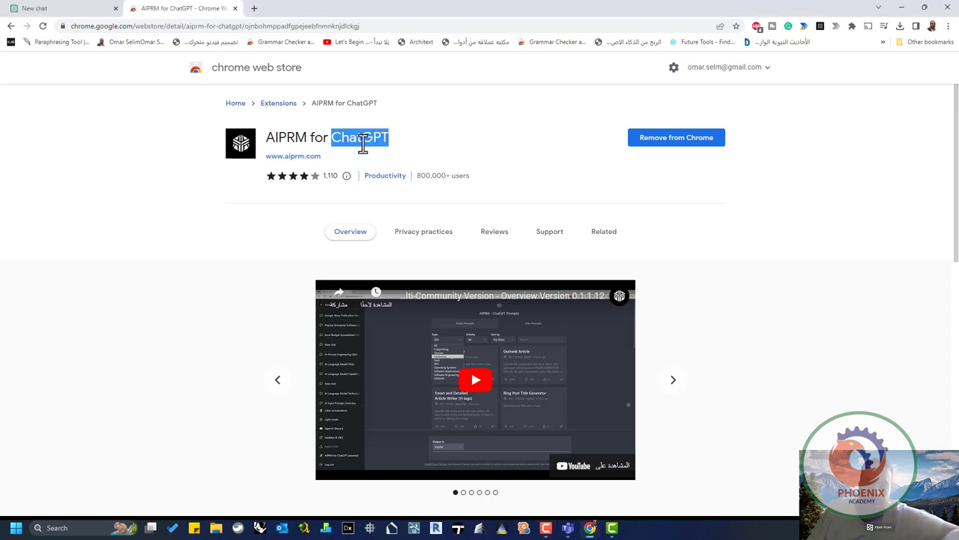
{"action": "left_click", "coordinate": [264, 105]}
{"action": "left_click", "coordinate": [250, 106]}
{"action": "type", "text": "chatgpt"}
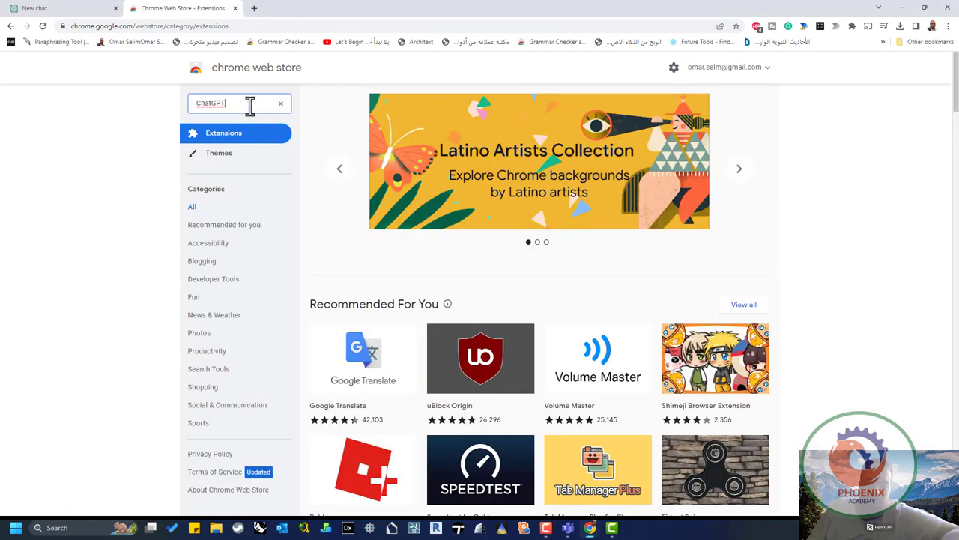
{"action": "left_click", "coordinate": [239, 124]}
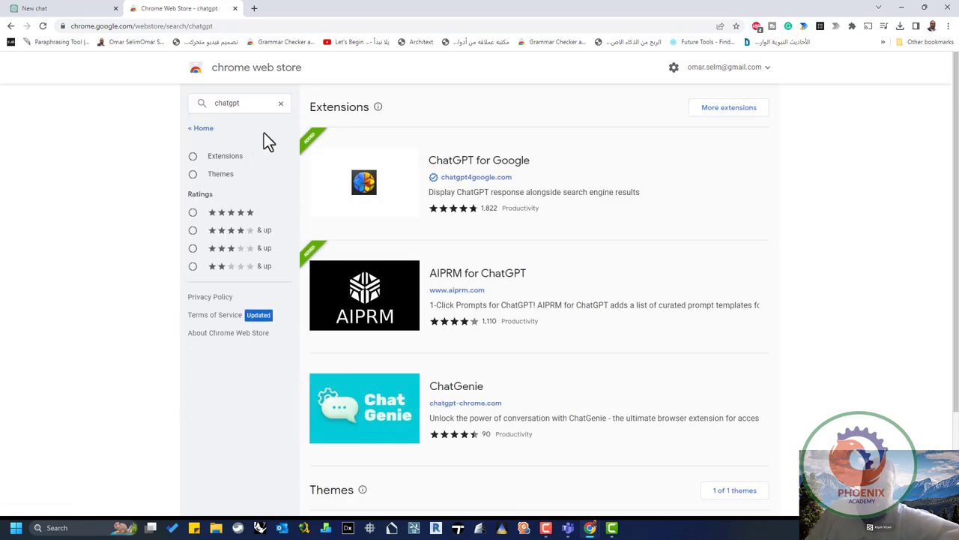
{"action": "scroll", "coordinate": [465, 307], "scroll_direction": "down", "scroll_amount": 3}
{"action": "scroll", "coordinate": [620, 343], "scroll_direction": "up", "scroll_amount": 3}
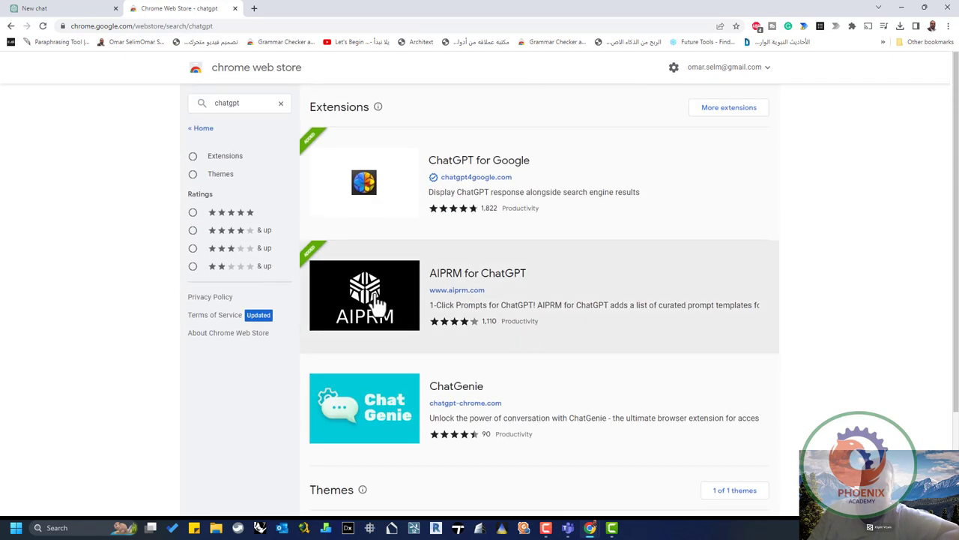
Filter the chatgpt results to extensions with a five-star rating and browse the list.
{"action": "left_click", "coordinate": [220, 158]}
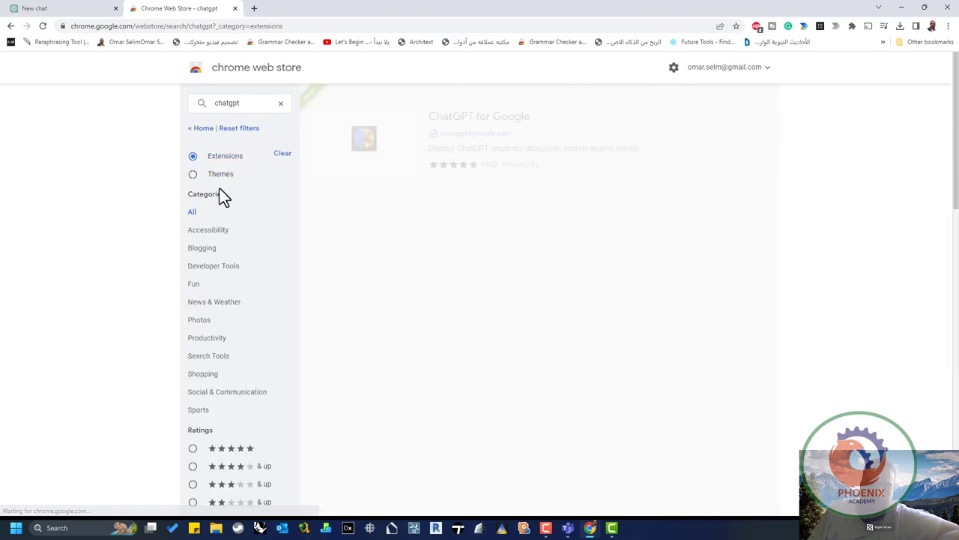
{"action": "scroll", "coordinate": [236, 289], "scroll_direction": "down", "scroll_amount": 3}
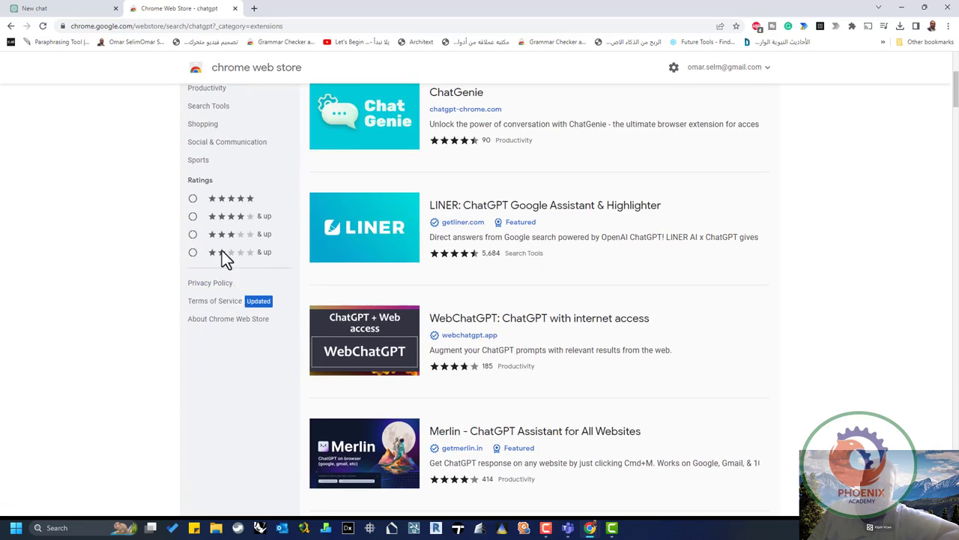
{"action": "left_click", "coordinate": [194, 199]}
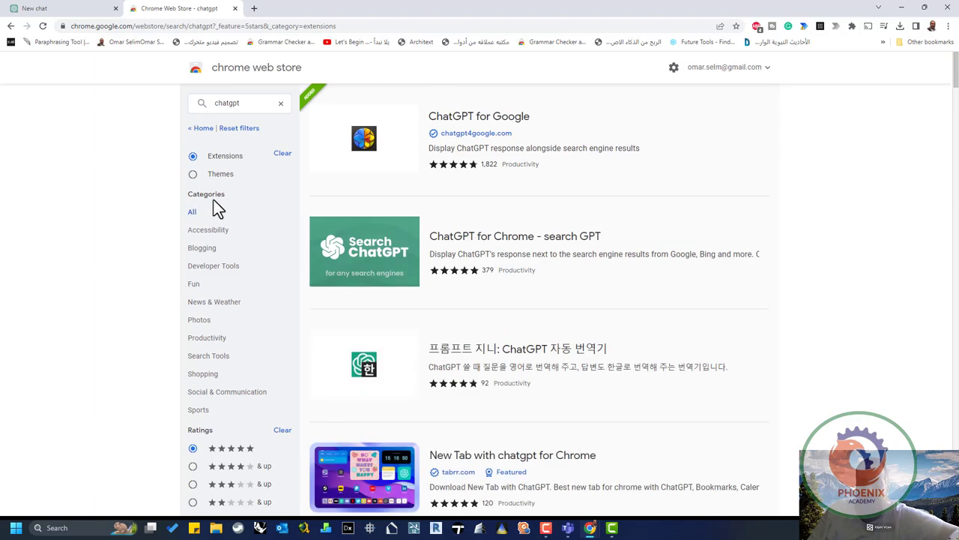
{"action": "scroll", "coordinate": [565, 292], "scroll_direction": "down", "scroll_amount": 5}
{"action": "scroll", "coordinate": [565, 293], "scroll_direction": "down", "scroll_amount": 20}
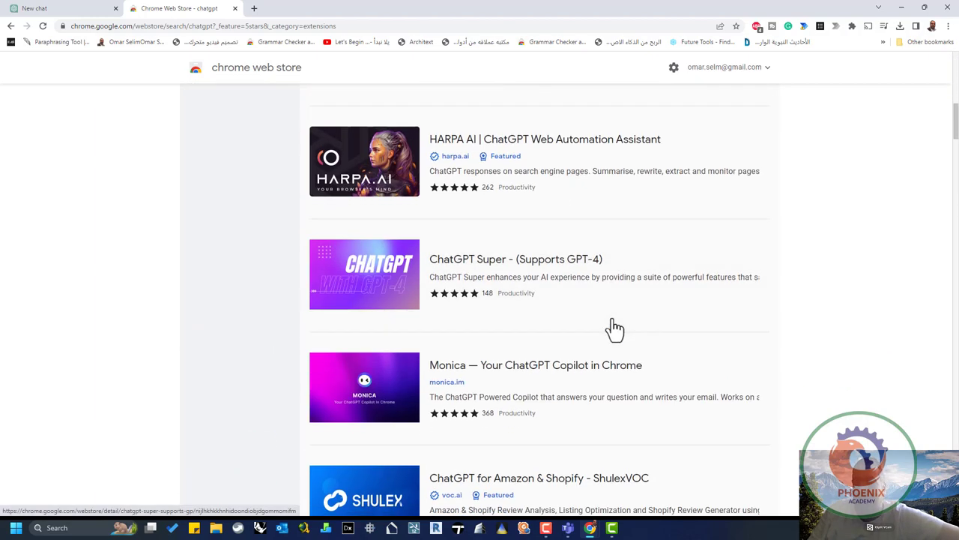
{"action": "scroll", "coordinate": [838, 377], "scroll_direction": "up", "scroll_amount": 20}
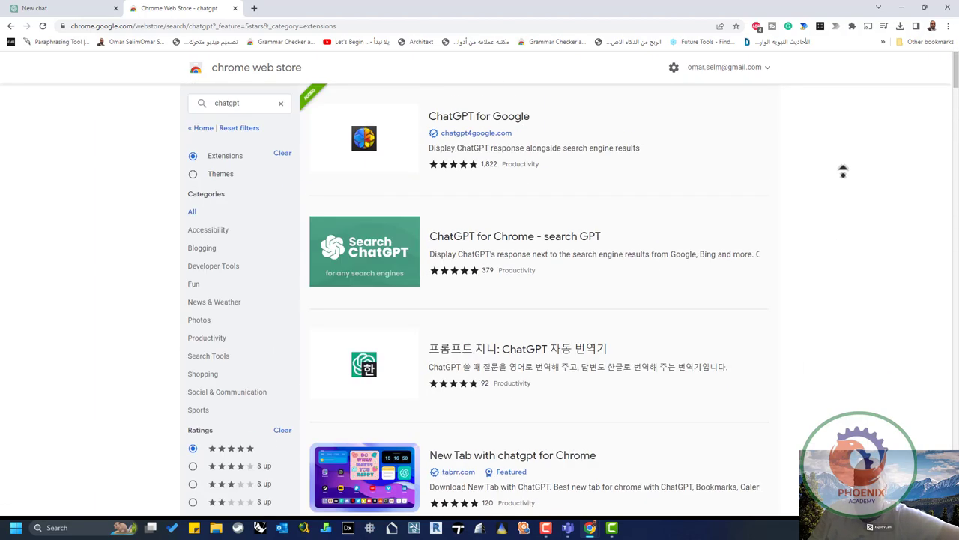
Widen the rating filter to four stars and up, browse the results, and return to the unfiltered chatgpt search.
{"action": "scroll", "coordinate": [242, 364], "scroll_direction": "down", "scroll_amount": 1}
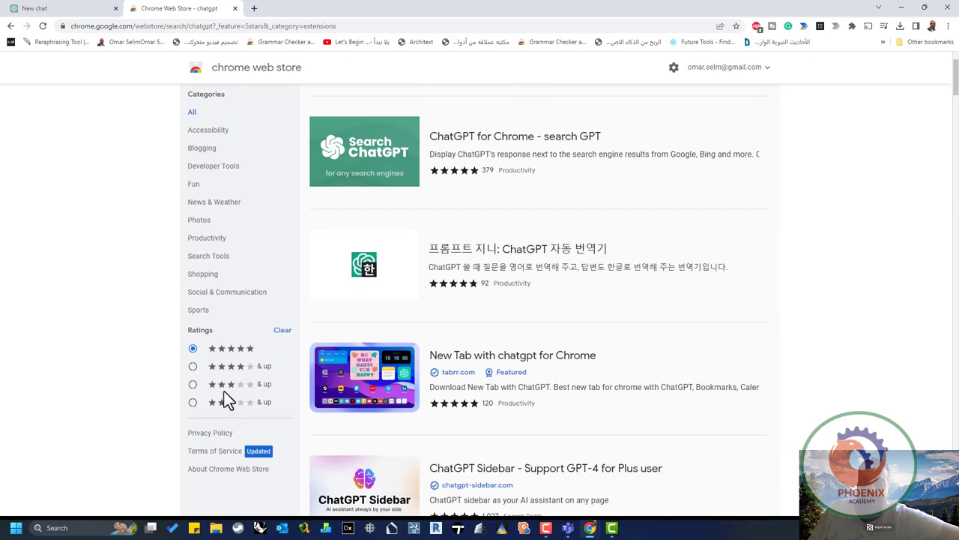
{"action": "left_click", "coordinate": [193, 366]}
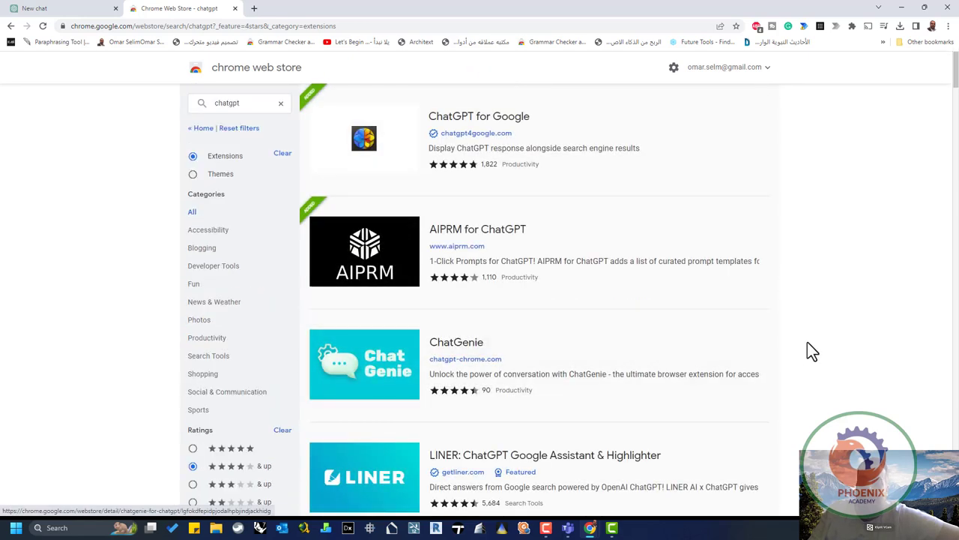
{"action": "scroll", "coordinate": [807, 342], "scroll_direction": "down", "scroll_amount": 6}
{"action": "scroll", "coordinate": [808, 342], "scroll_direction": "up", "scroll_amount": 4}
{"action": "scroll", "coordinate": [797, 342], "scroll_direction": "up", "scroll_amount": 1}
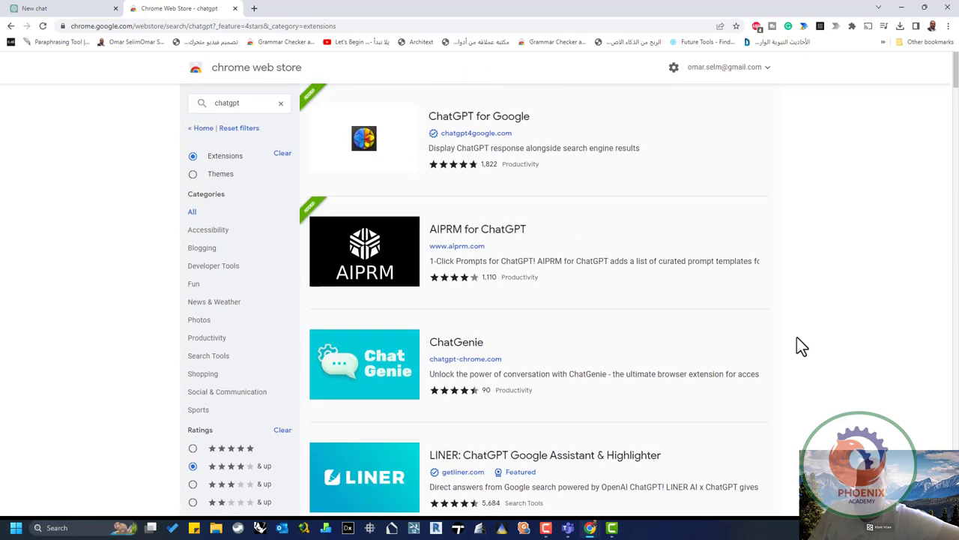
{"action": "left_click", "coordinate": [9, 30]}
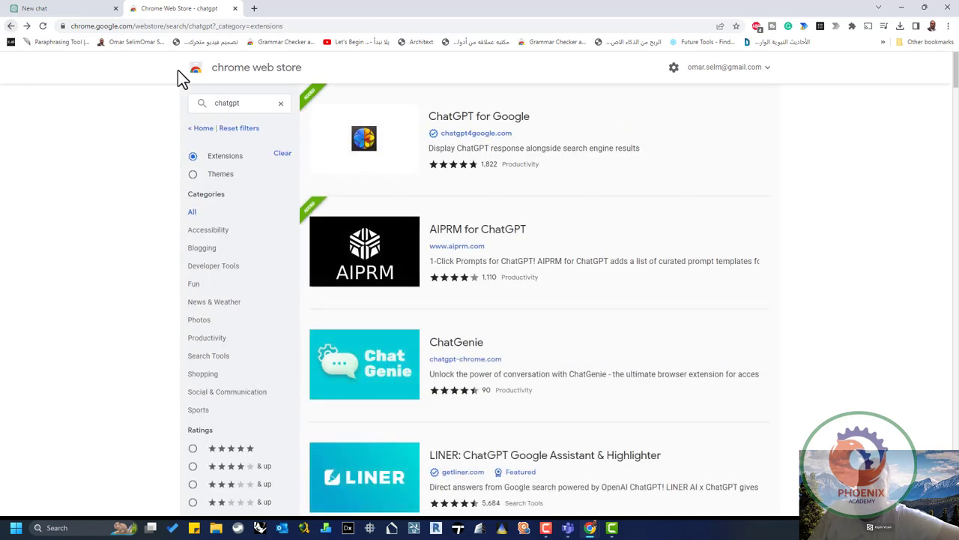
{"action": "left_click", "coordinate": [9, 27]}
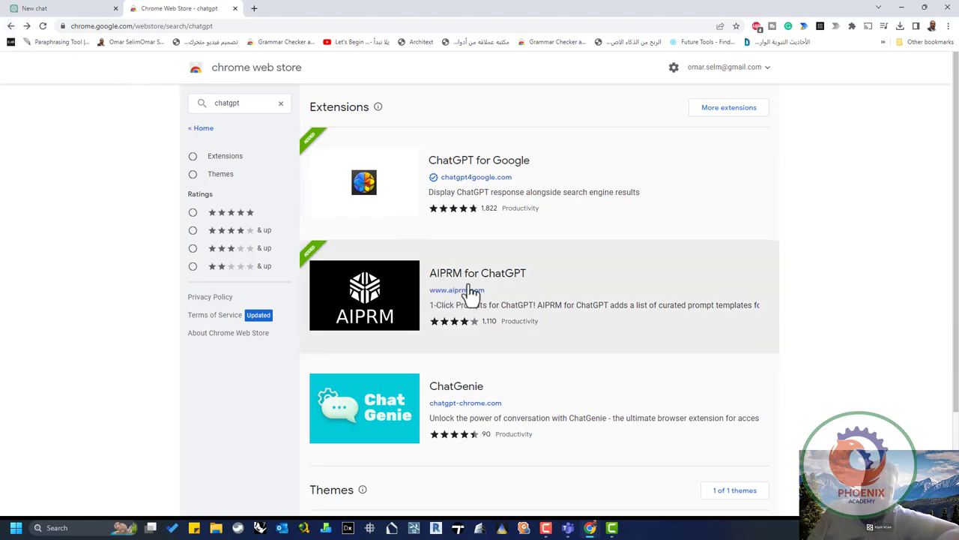
Open the AIPRM for ChatGPT store page and launch the installed AIPRM for ChatGPT extension.
{"action": "left_click", "coordinate": [500, 284]}
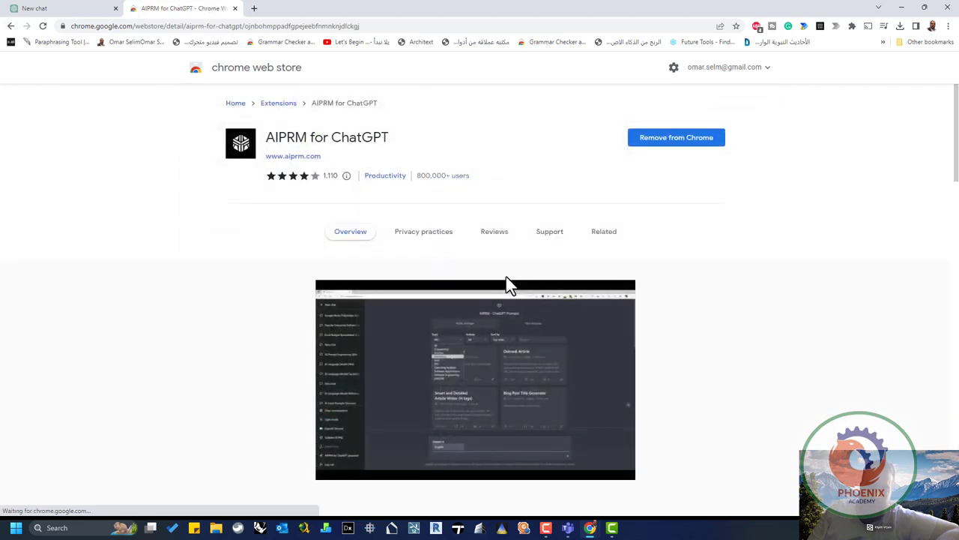
{"action": "left_click", "coordinate": [852, 26]}
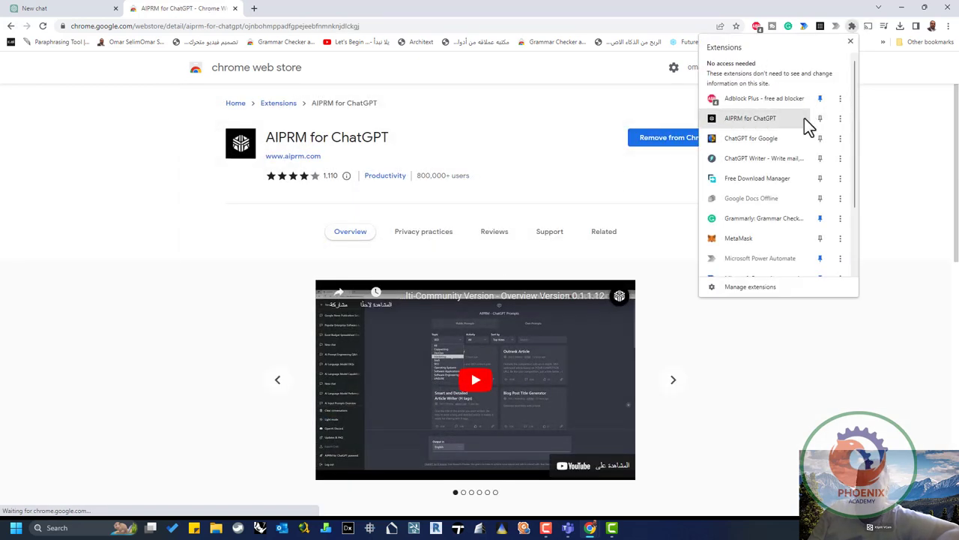
{"action": "left_click", "coordinate": [781, 118]}
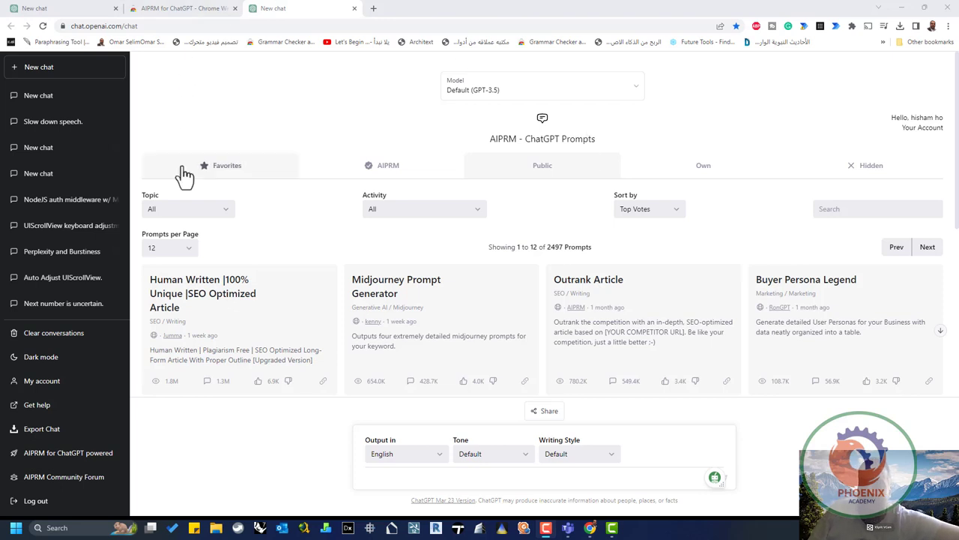
Select the "Humanizer [Convert AI text to human written]" prompt from the favorites and read its description.
{"action": "left_click", "coordinate": [227, 166]}
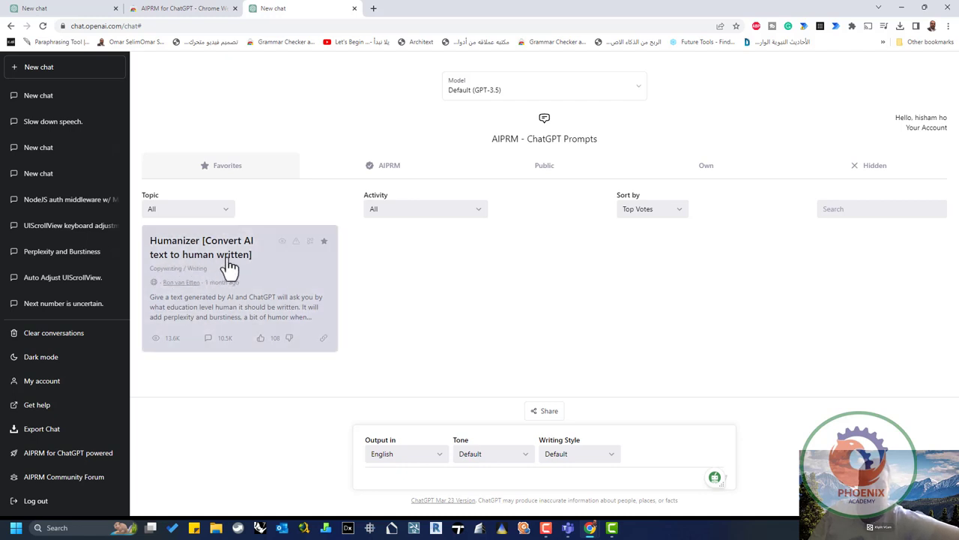
{"action": "left_click", "coordinate": [283, 274]}
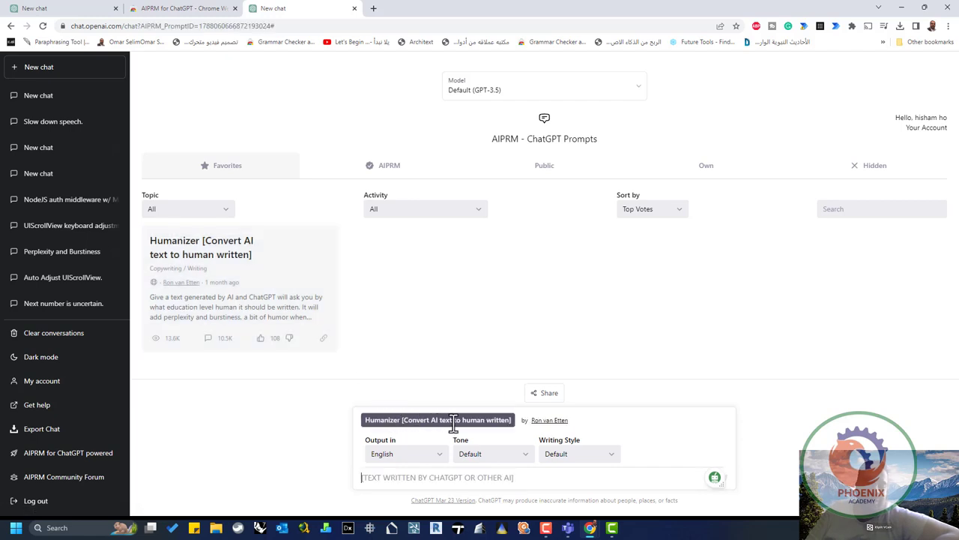
{"action": "mouse_move", "coordinate": [454, 422]}
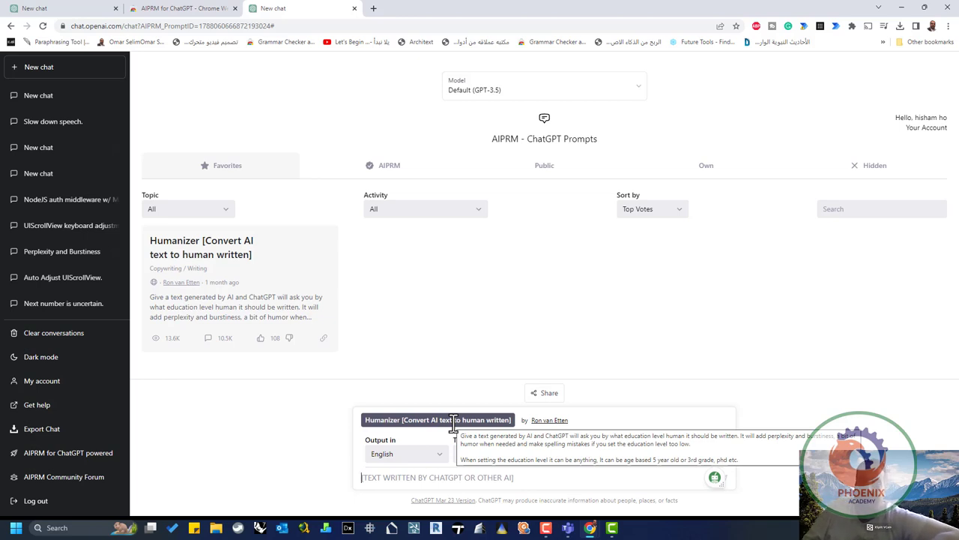
Try to open the AIPRM verified prompts and continue from the upgrade notice to the available plans.
{"action": "left_click", "coordinate": [401, 176]}
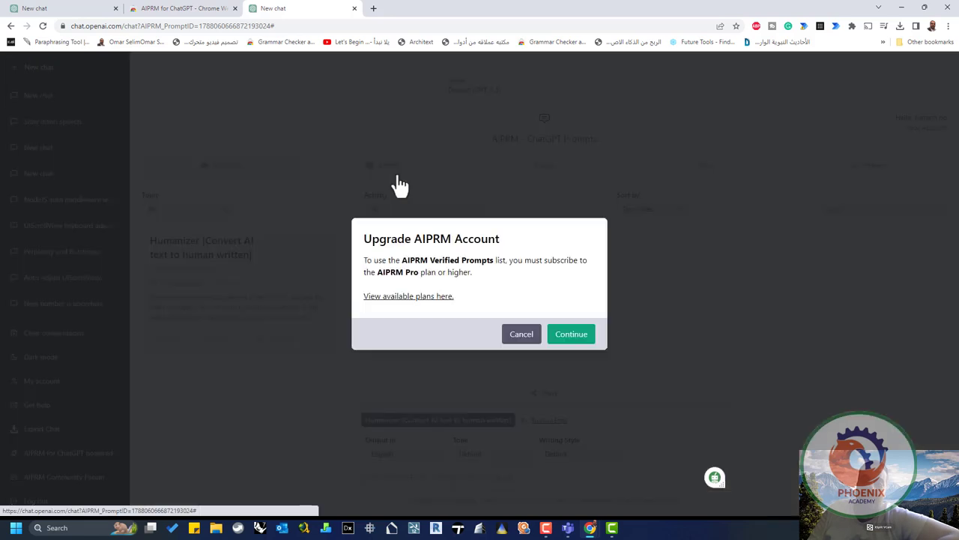
{"action": "left_click", "coordinate": [563, 336]}
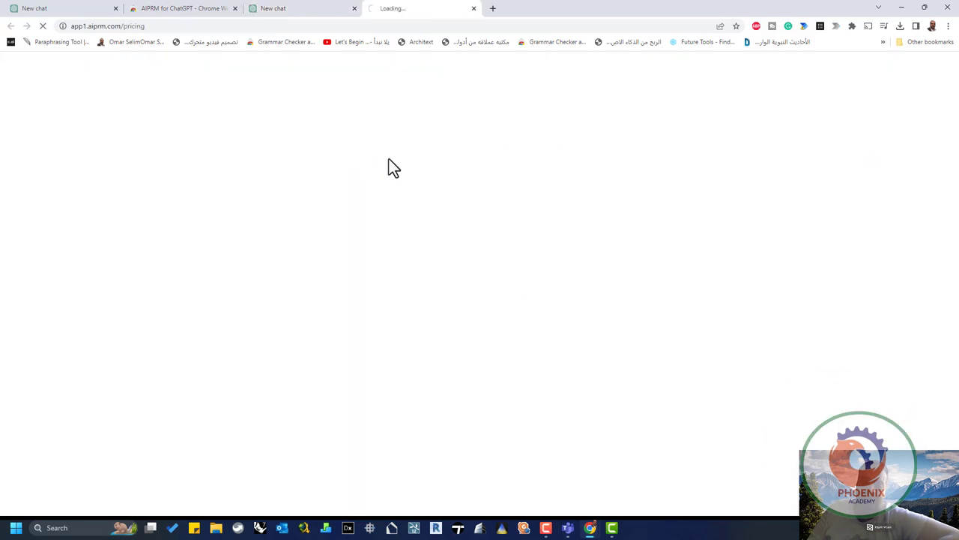
{"action": "left_click", "coordinate": [303, 17]}
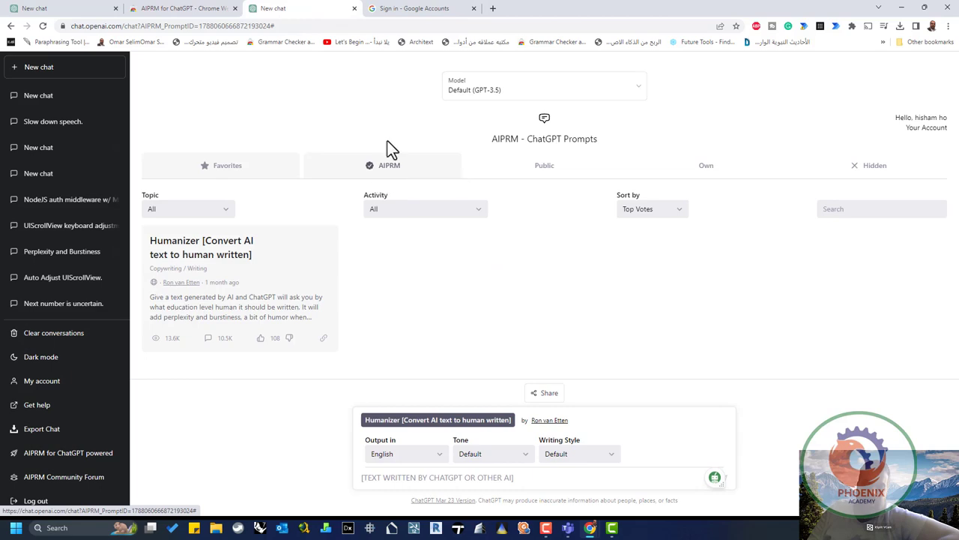
{"action": "left_click", "coordinate": [399, 13]}
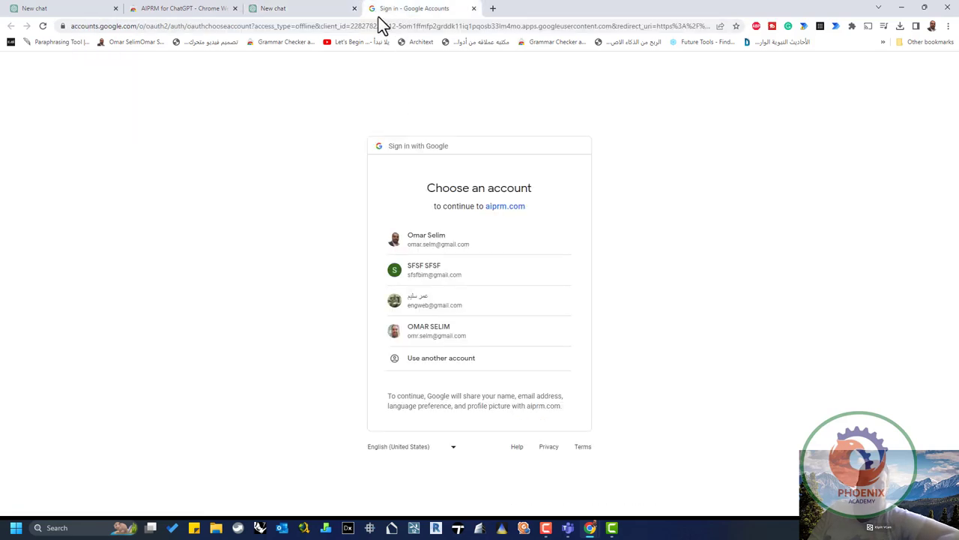
Browse the public prompts in ChatGPT and set the prompts per page to 20.
{"action": "scroll", "coordinate": [559, 185], "scroll_direction": "down", "scroll_amount": 6}
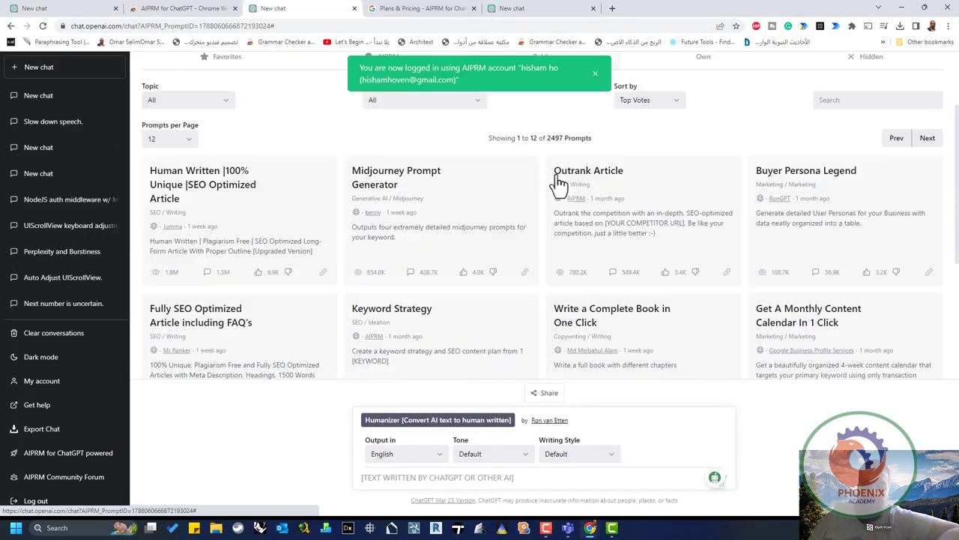
{"action": "scroll", "coordinate": [465, 258], "scroll_direction": "up", "scroll_amount": 1}
{"action": "scroll", "coordinate": [387, 276], "scroll_direction": "down", "scroll_amount": 1}
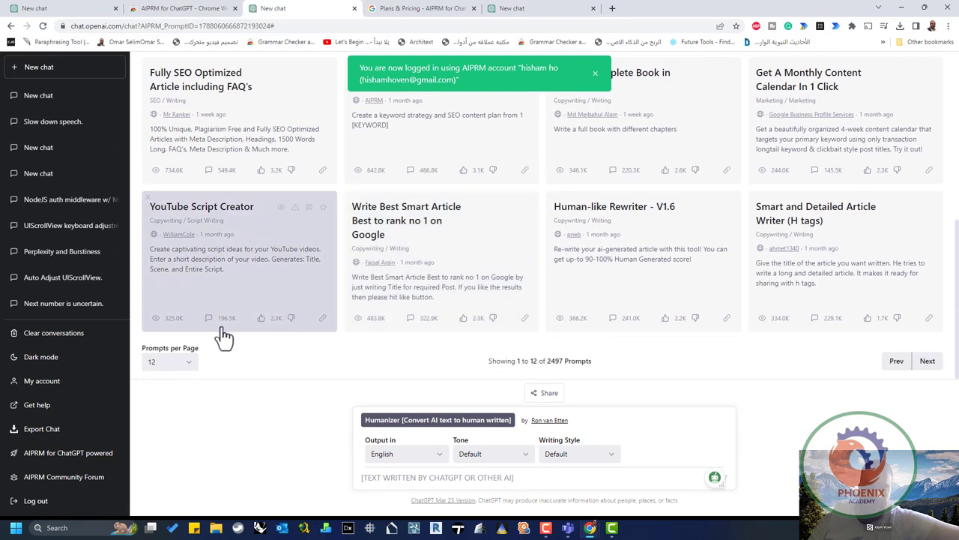
{"action": "left_click", "coordinate": [166, 362]}
{"action": "left_click", "coordinate": [162, 414]}
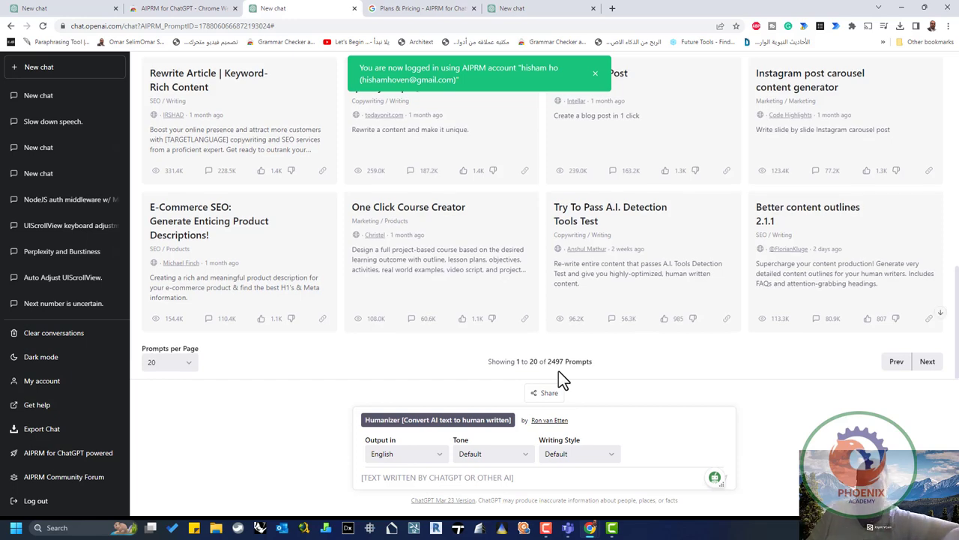
Filter the public prompts by the Copywriting topic and the Research activity.
{"action": "scroll", "coordinate": [558, 360], "scroll_direction": "up", "scroll_amount": 3}
{"action": "scroll", "coordinate": [550, 322], "scroll_direction": "up", "scroll_amount": 5}
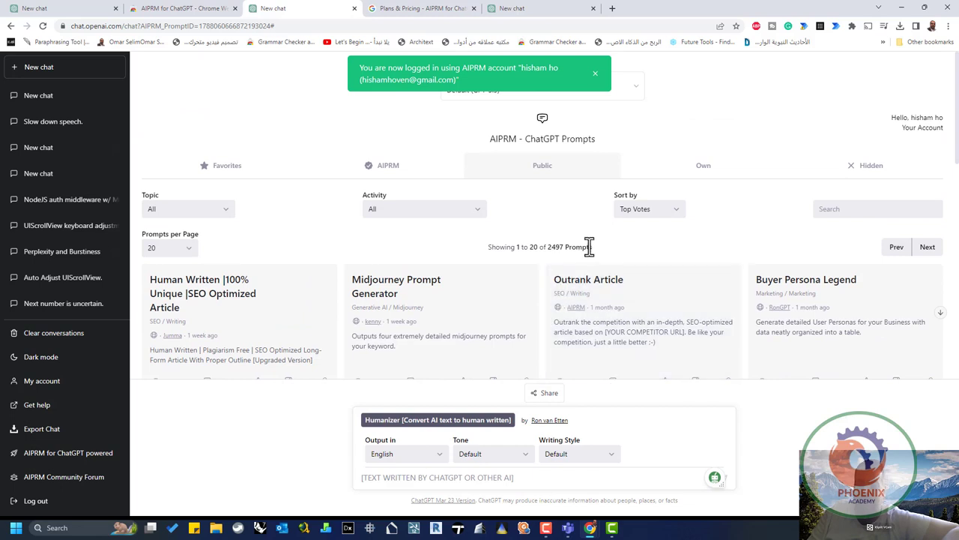
{"action": "left_click", "coordinate": [199, 212]}
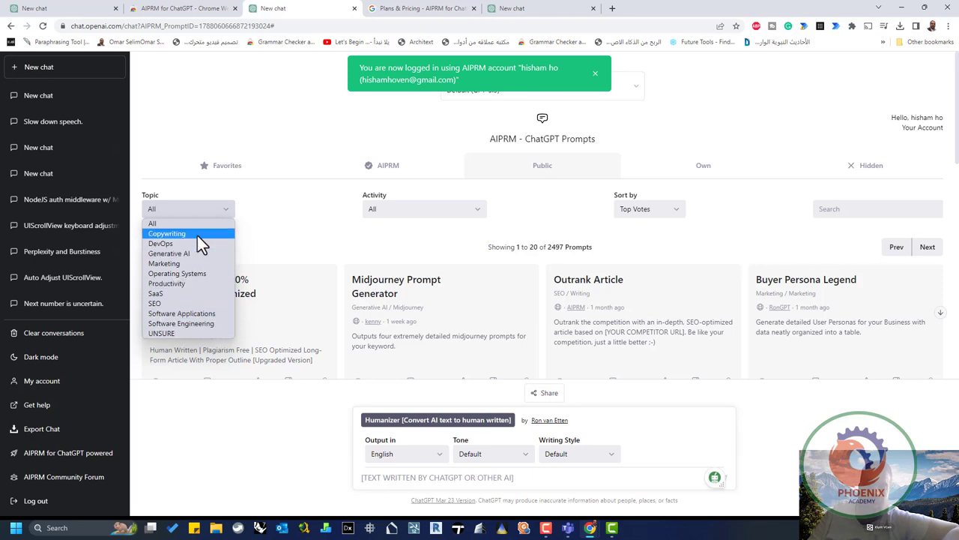
{"action": "left_click", "coordinate": [504, 210]}
{"action": "left_click", "coordinate": [473, 206]}
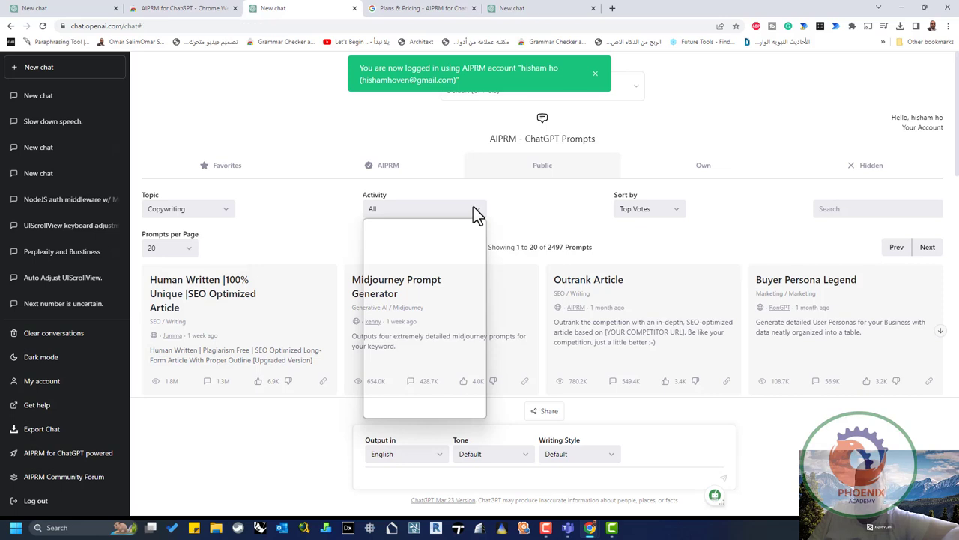
{"action": "left_click", "coordinate": [530, 206]}
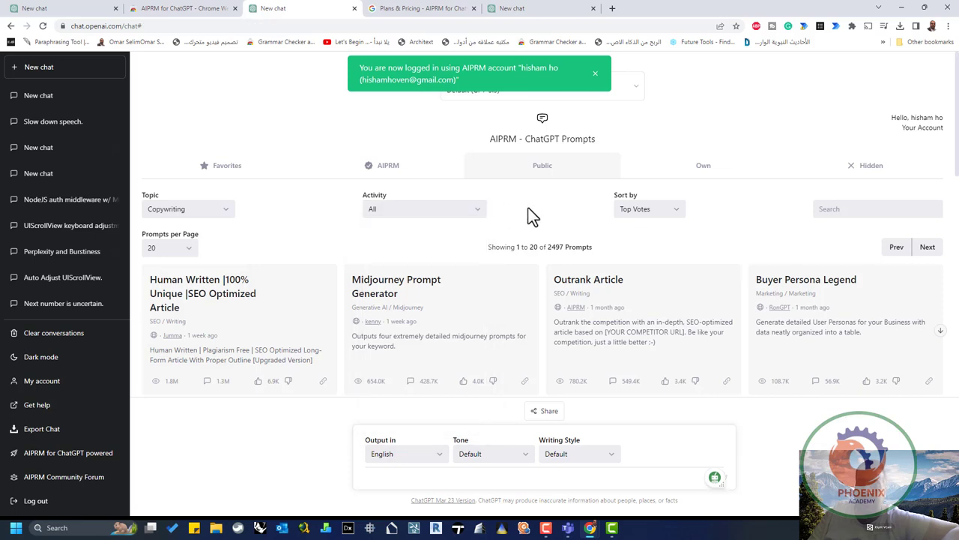
{"action": "left_click", "coordinate": [453, 210]}
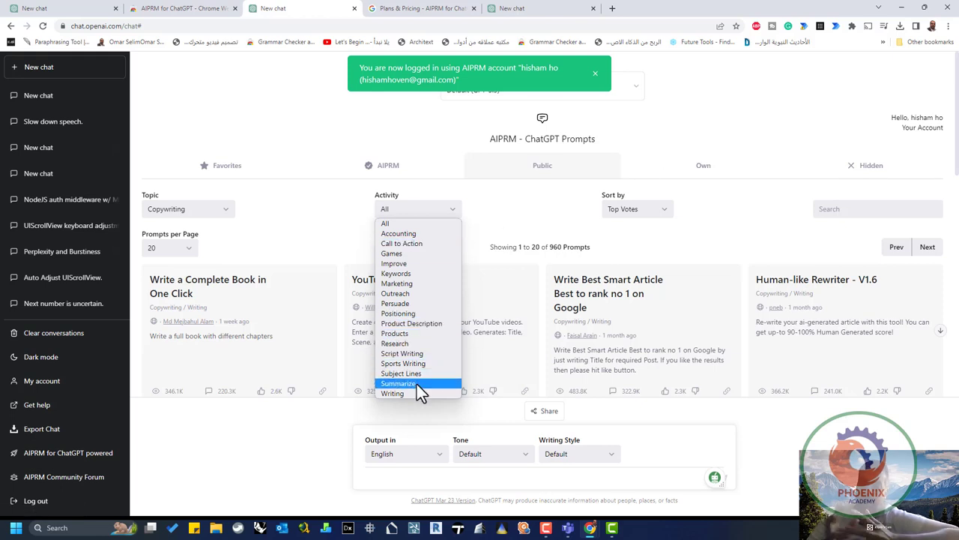
{"action": "left_click", "coordinate": [397, 344]}
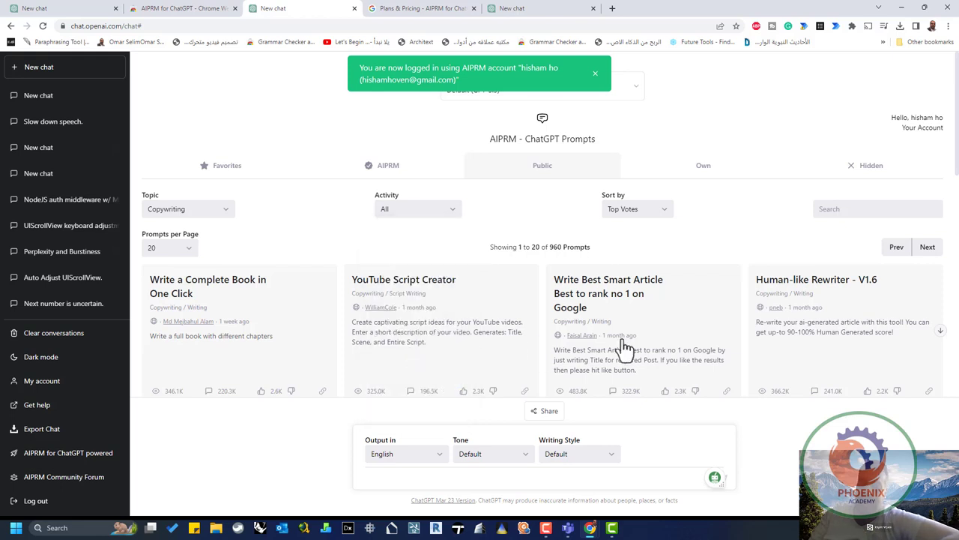
Show the account's own prompts and open the form for a new prompt template.
{"action": "left_click", "coordinate": [719, 171]}
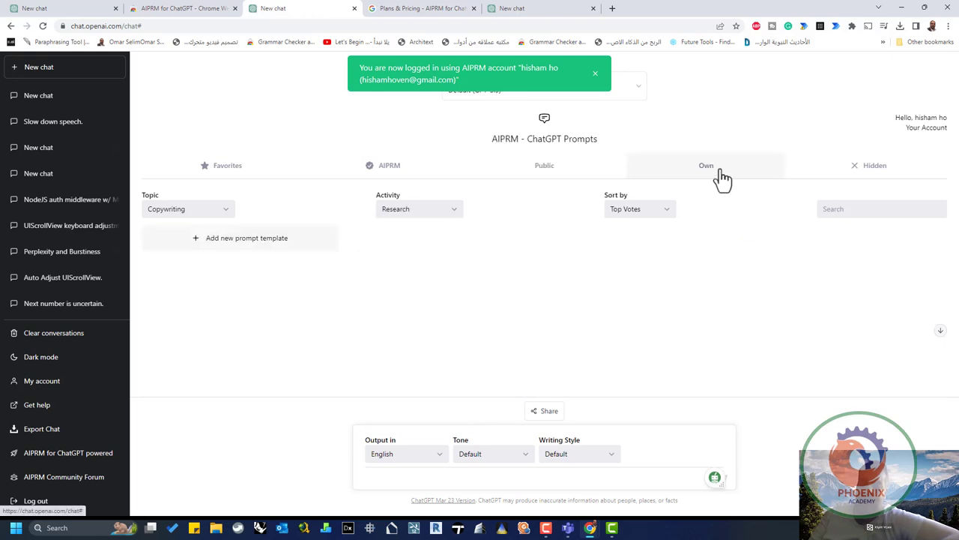
{"action": "left_click", "coordinate": [267, 244]}
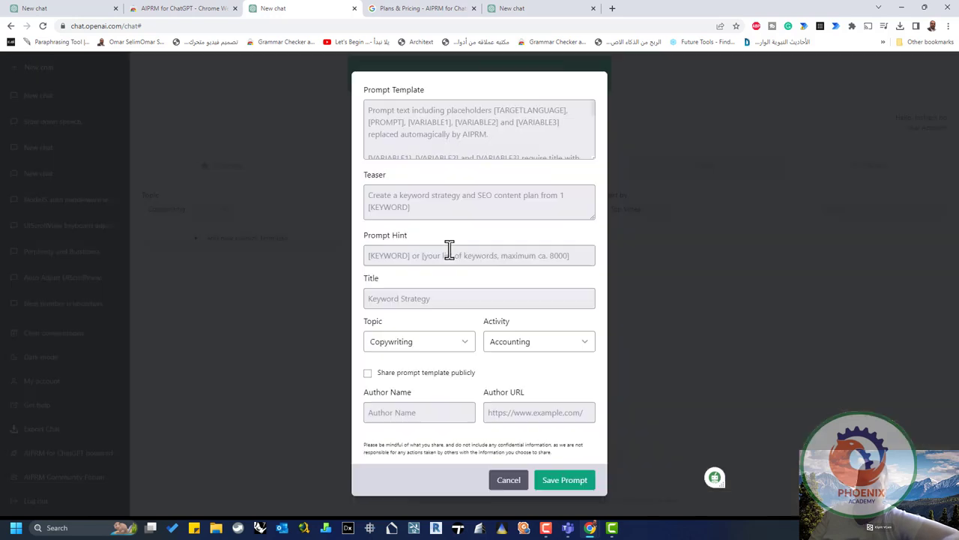
Examine the Prompt Template, Teaser, Prompt Hint and Title fields of the new template form, and close it without saving.
{"action": "left_click", "coordinate": [433, 118]}
{"action": "left_click", "coordinate": [404, 198]}
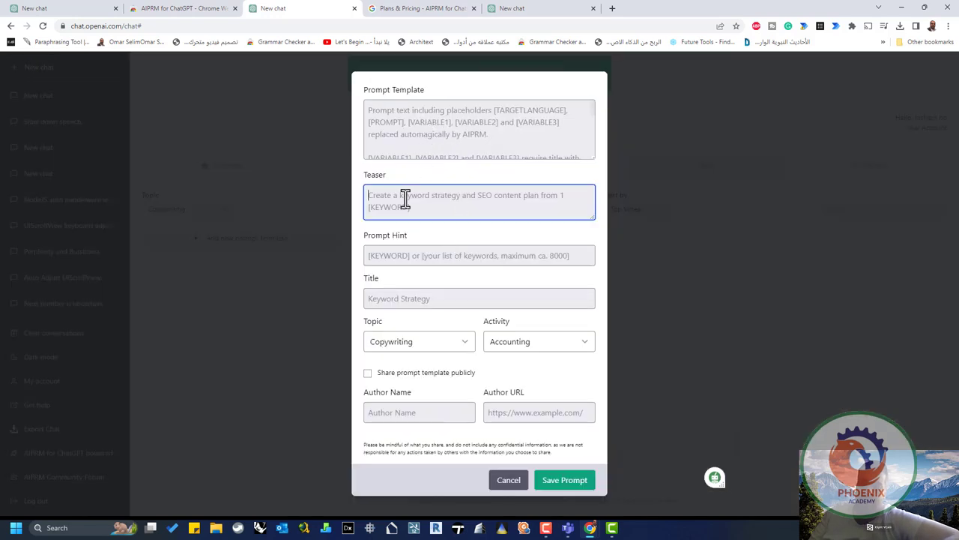
{"action": "left_click", "coordinate": [449, 256]}
{"action": "left_click", "coordinate": [446, 302]}
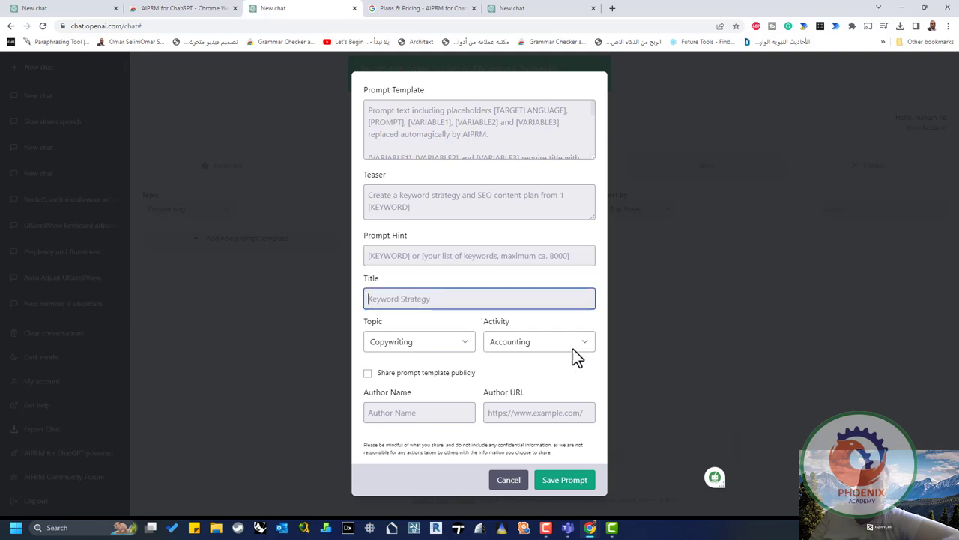
{"action": "left_click", "coordinate": [511, 480]}
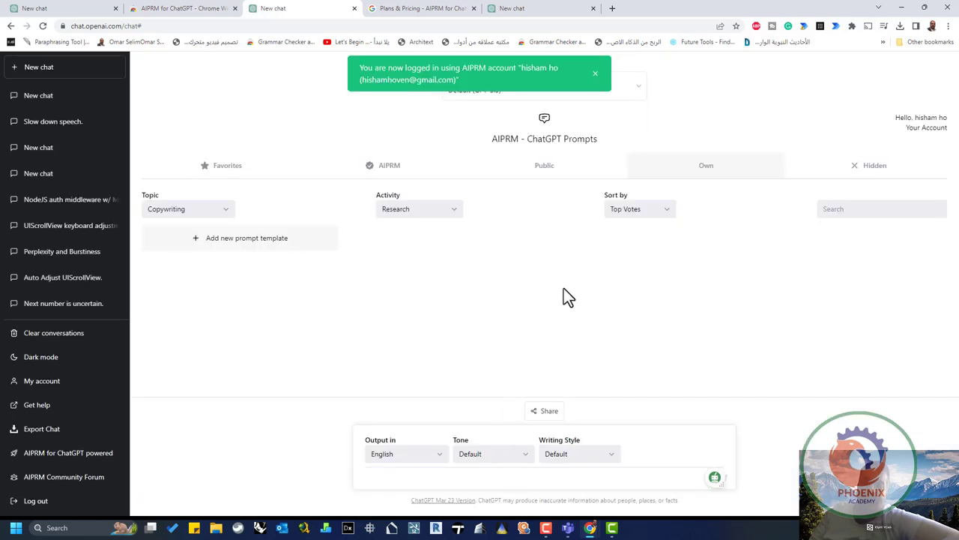
Try to open the hidden prompts and dismiss the account upgrade notice.
{"action": "left_click", "coordinate": [875, 168]}
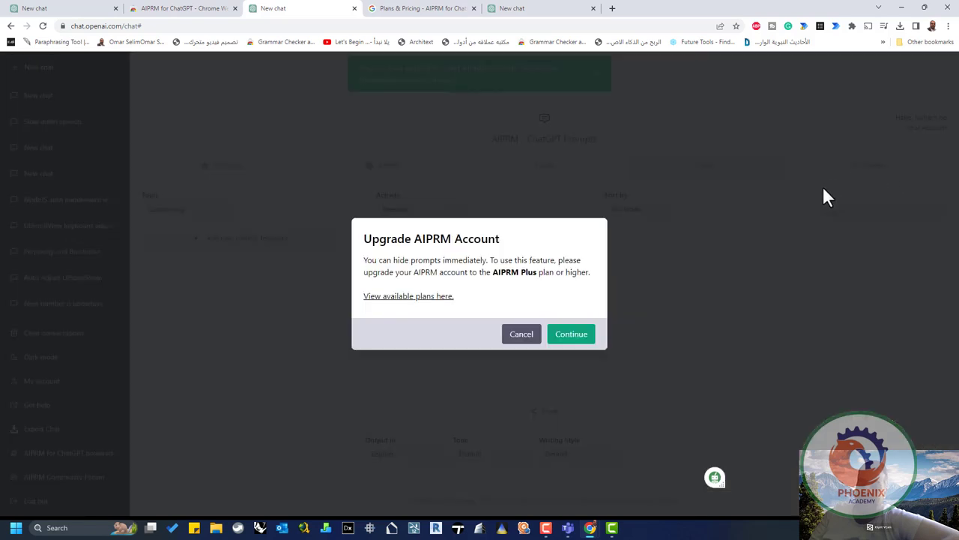
{"action": "left_click", "coordinate": [523, 337]}
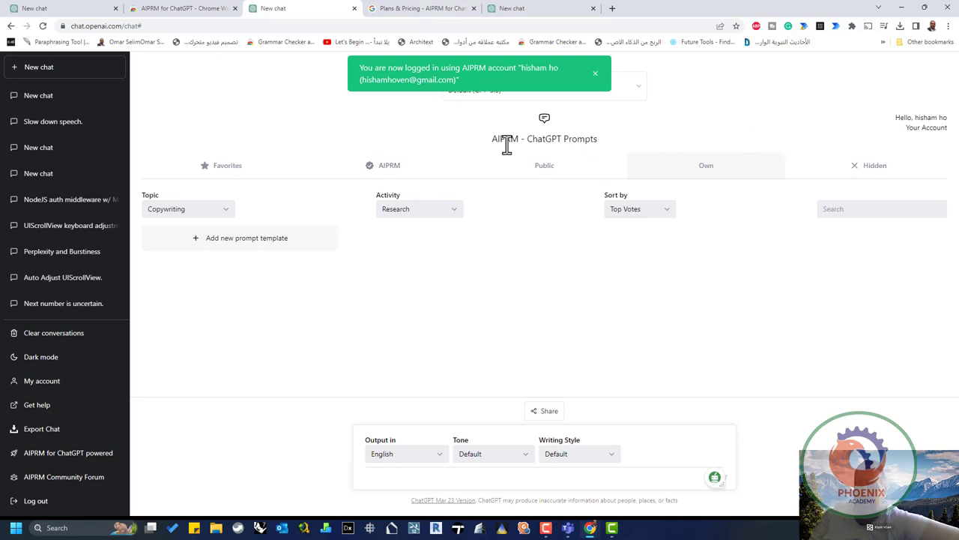
Switch to the AIPRM Plans & Pricing page, dismiss the email verification notice, and review the monthly plans and their features.
{"action": "left_click", "coordinate": [437, 17]}
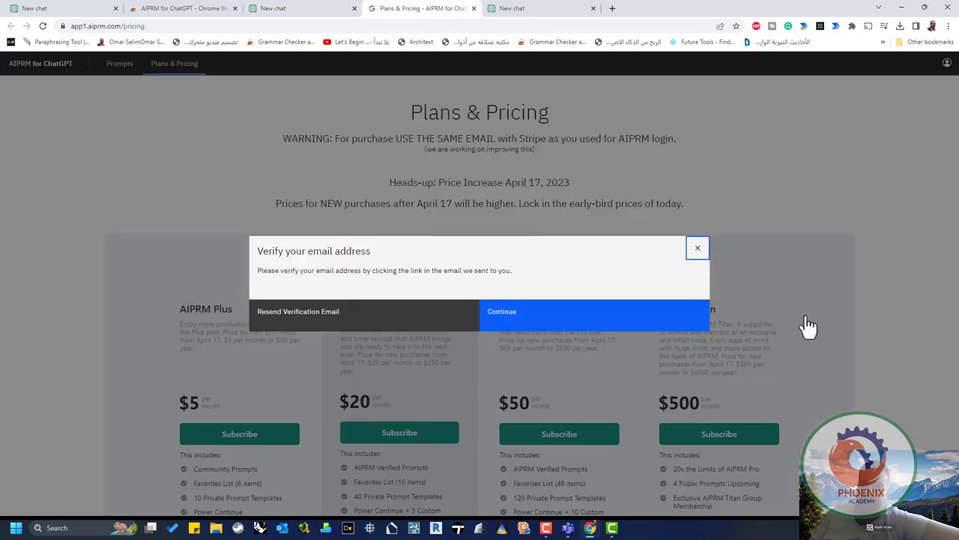
{"action": "left_click", "coordinate": [487, 322]}
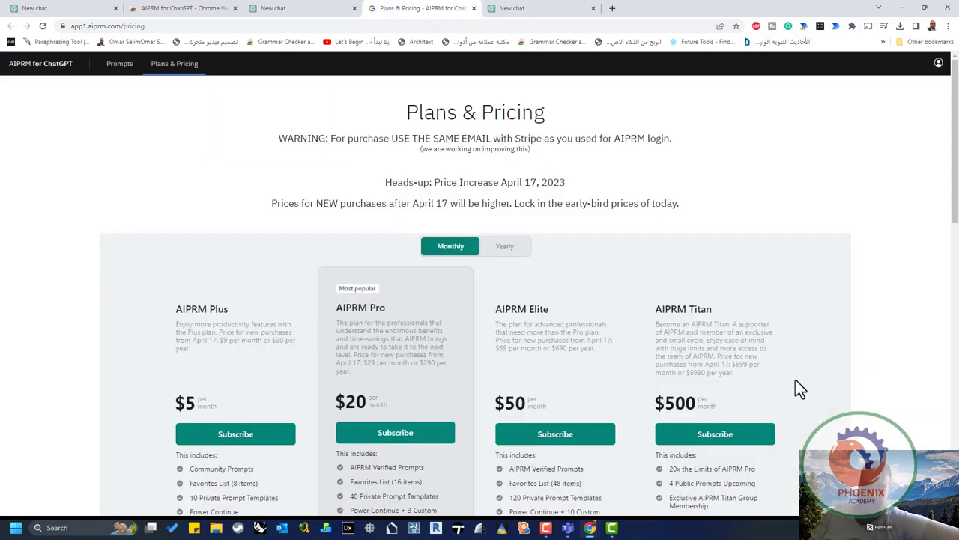
{"action": "scroll", "coordinate": [880, 390], "scroll_direction": "down", "scroll_amount": 2}
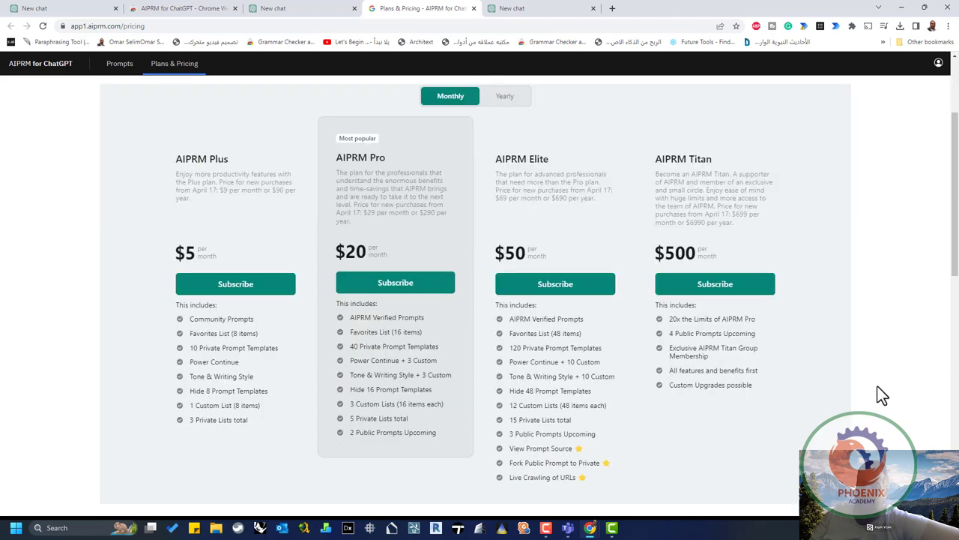
{"action": "scroll", "coordinate": [541, 230], "scroll_direction": "down", "scroll_amount": 4}
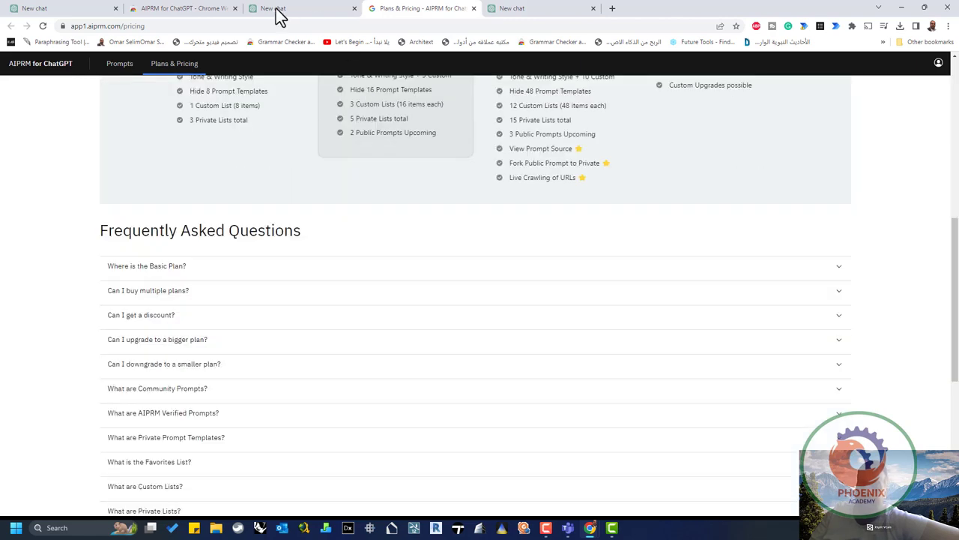
Return to the public prompts in ChatGPT and search them for "youtube".
{"action": "left_click", "coordinate": [278, 14]}
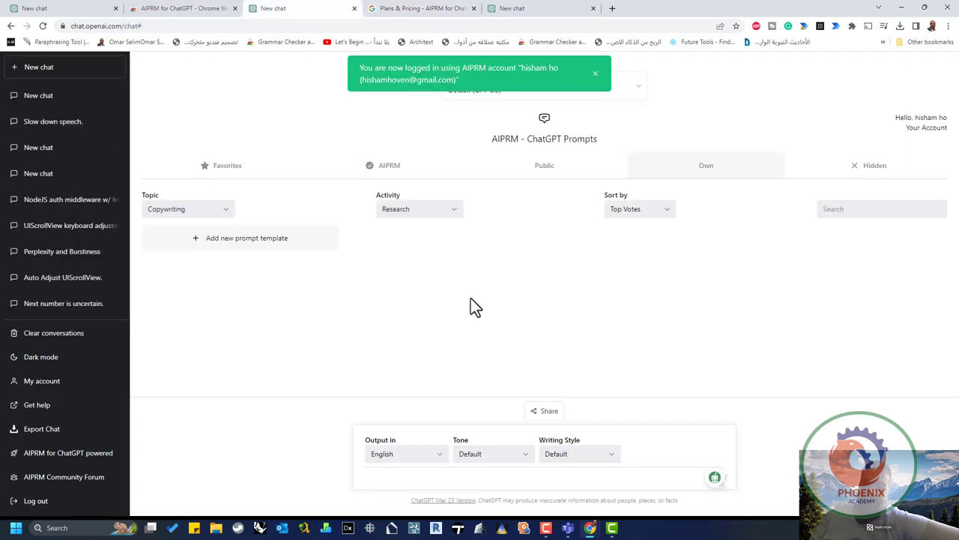
{"action": "left_click", "coordinate": [550, 170]}
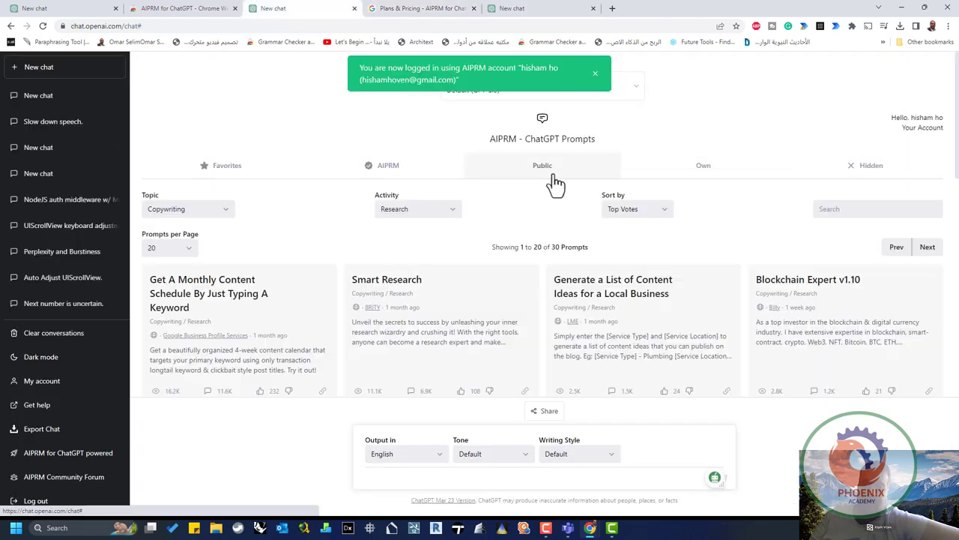
{"action": "scroll", "coordinate": [656, 255], "scroll_direction": "down", "scroll_amount": 10}
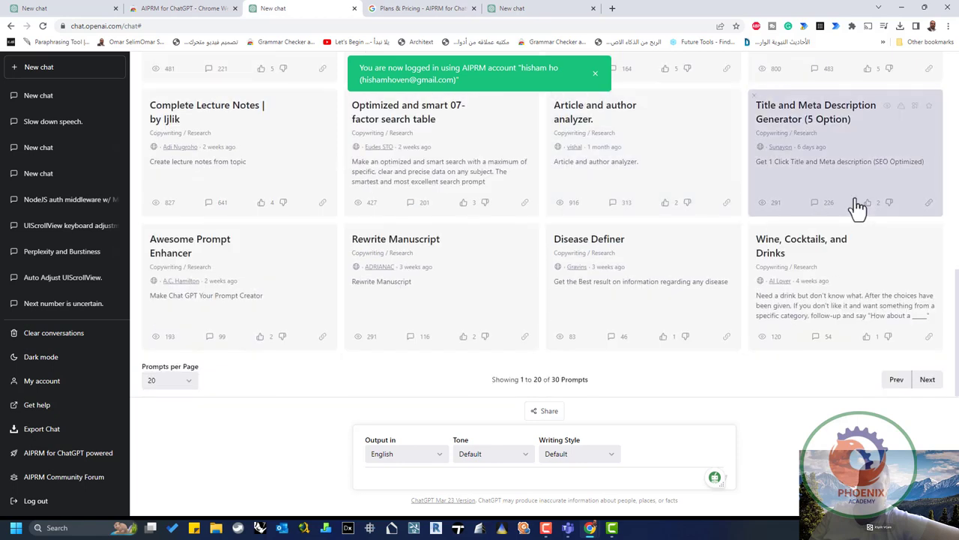
{"action": "scroll", "coordinate": [888, 150], "scroll_direction": "up", "scroll_amount": 10}
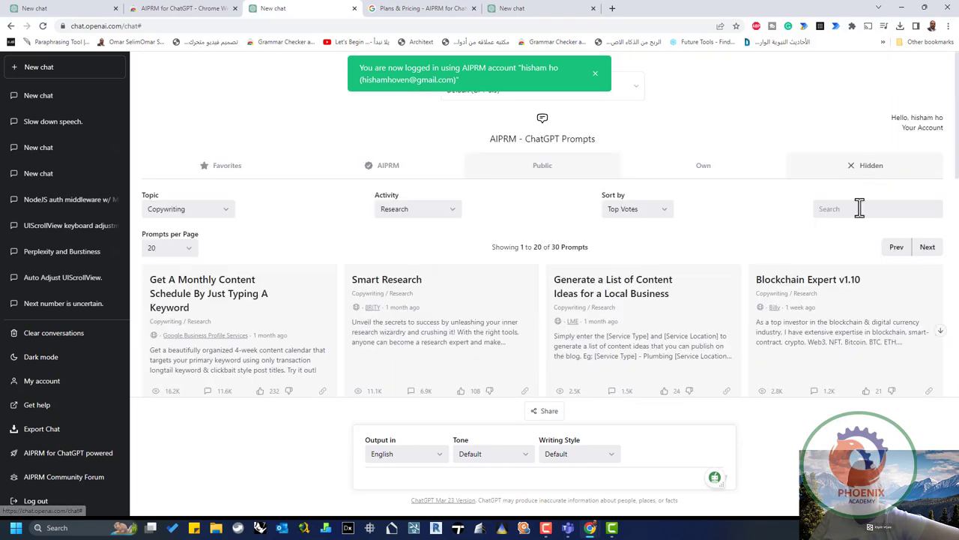
{"action": "left_click", "coordinate": [851, 209]}
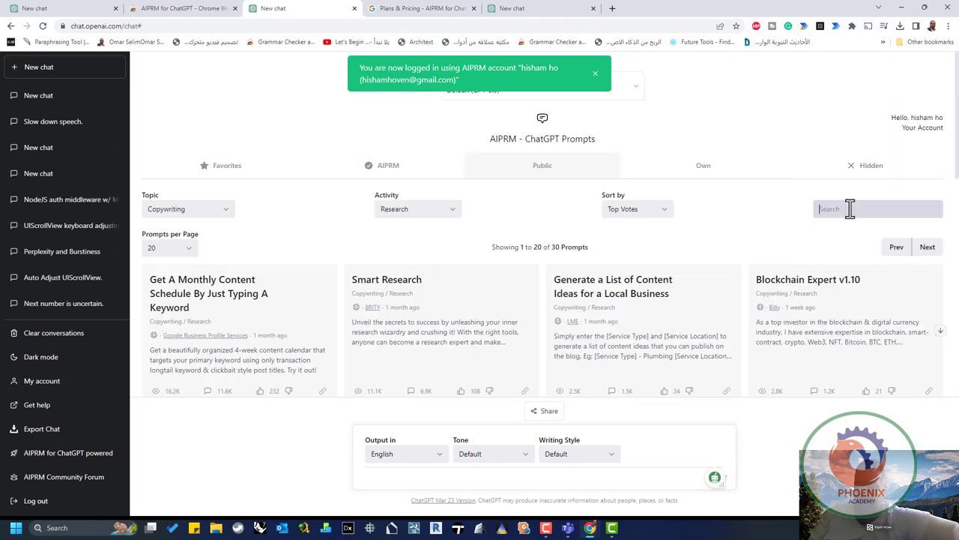
{"action": "type", "text": "youtube"}
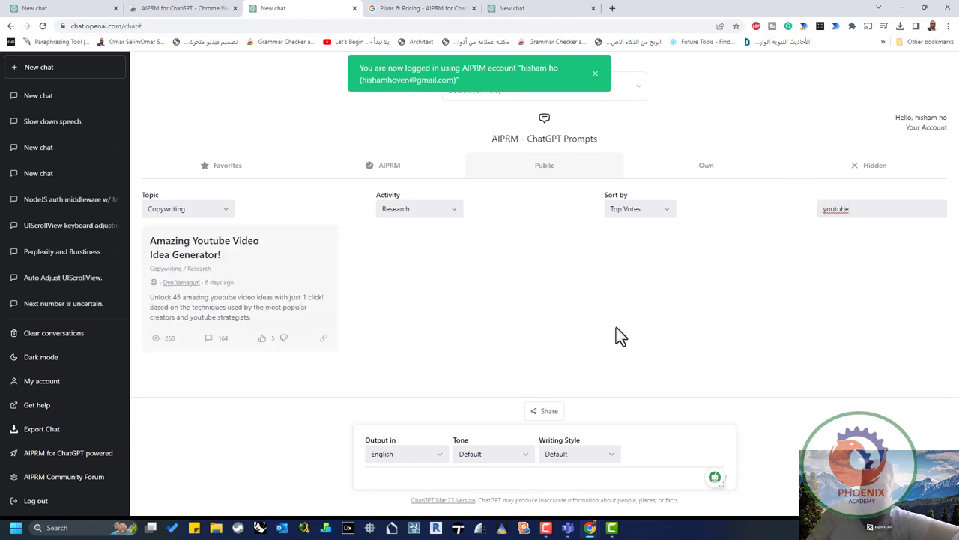
Run the Amazing Youtube Video Idea Generator! prompt with "heros" as the target niche.
{"action": "left_click", "coordinate": [255, 283]}
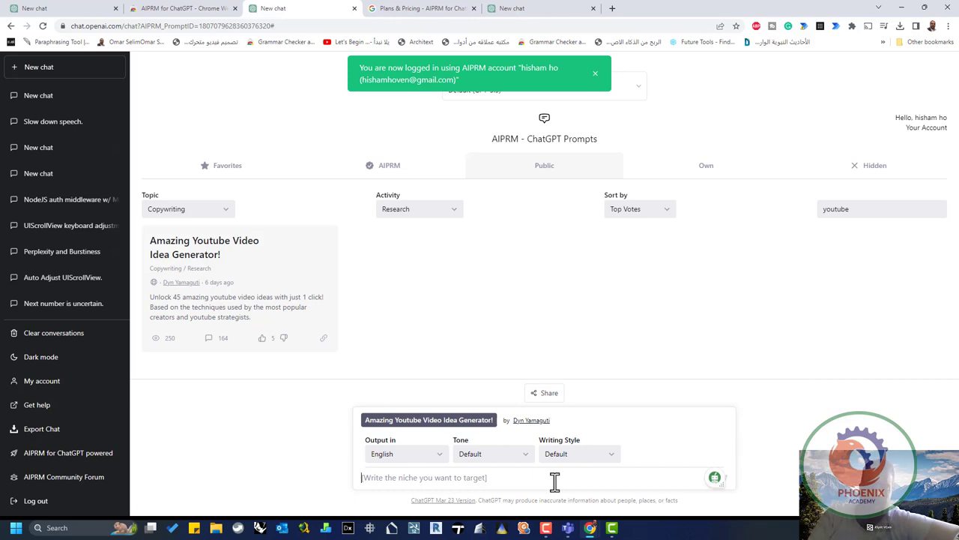
{"action": "type", "text": "heros"}
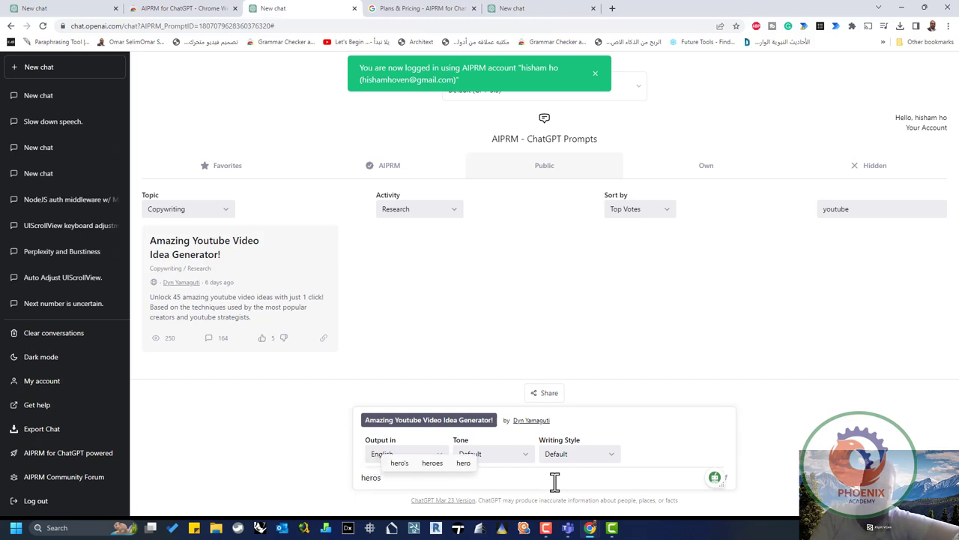
{"action": "key", "text": "Return"}
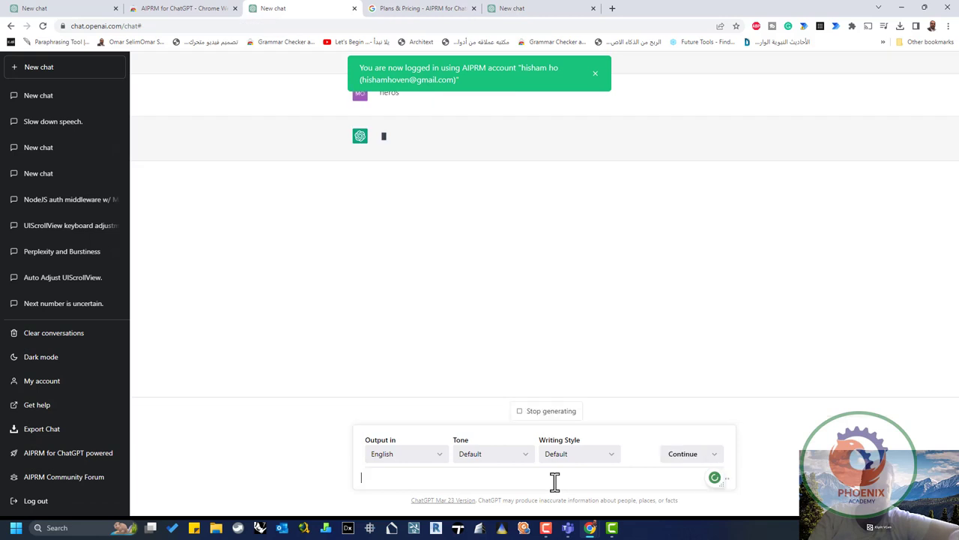